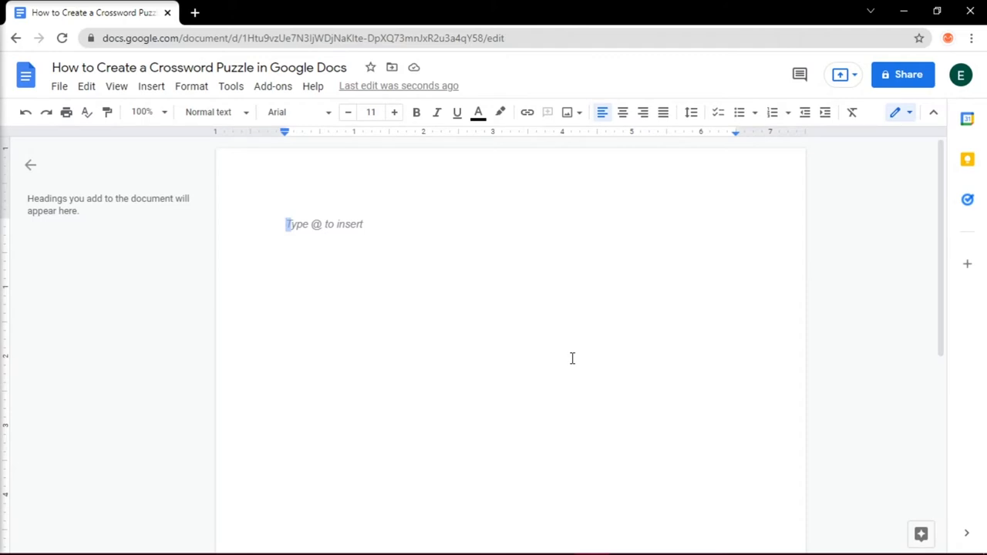
Insert a 15 x 15 table into the blank document for the crossword grid.
{"action": "left_click", "coordinate": [152, 87]}
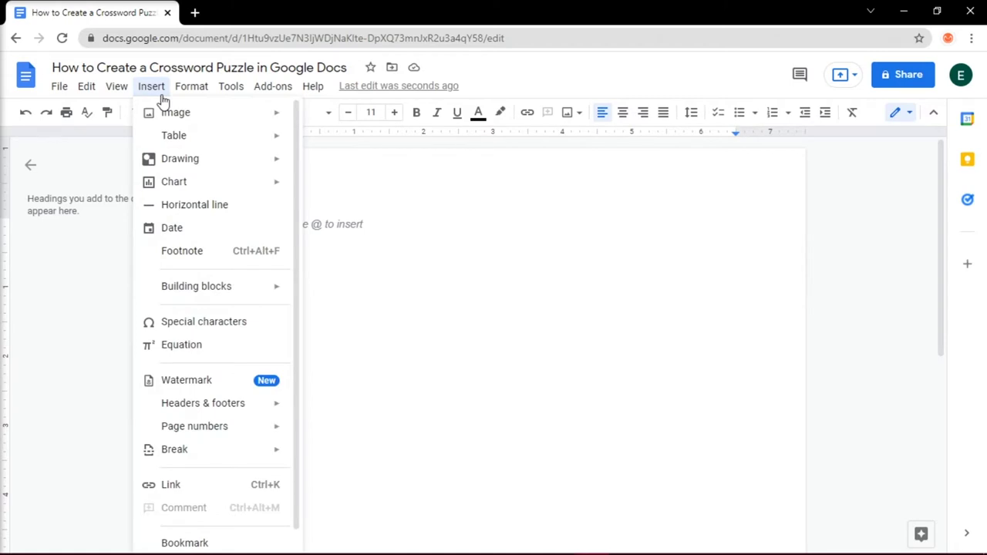
{"action": "mouse_move", "coordinate": [227, 138]}
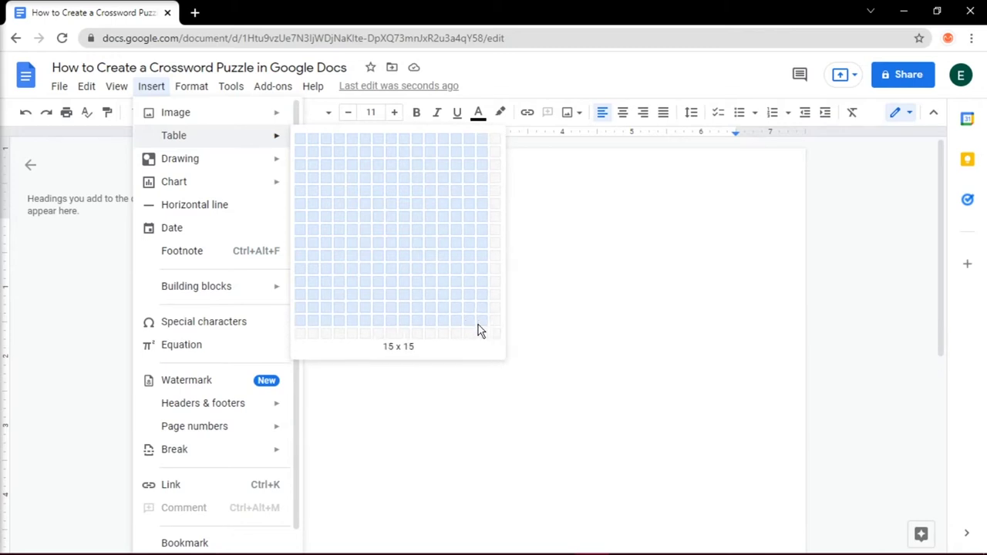
{"action": "left_click", "coordinate": [478, 330]}
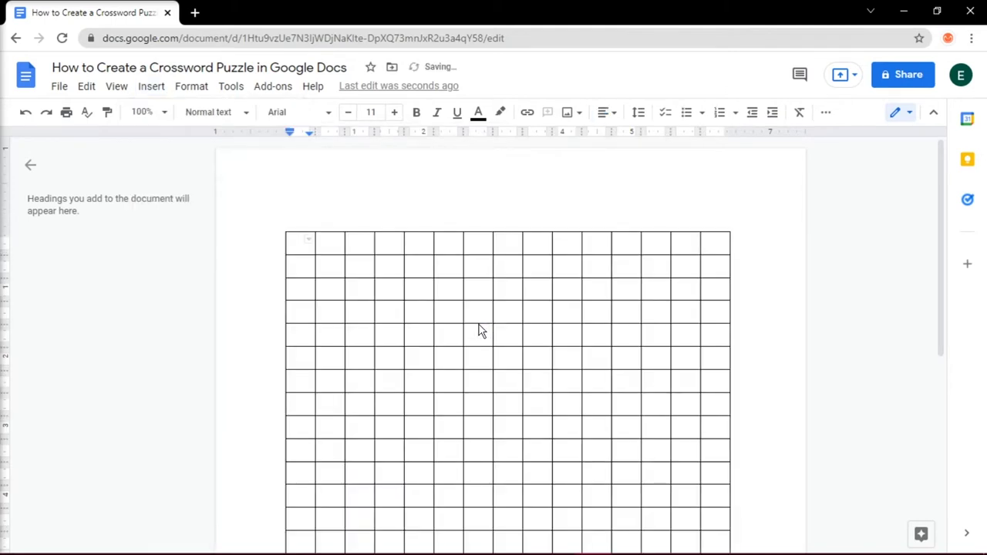
Enter TRICK down the seventh column, one letter per cell, starting in the first row.
{"action": "type", "text": "T"}
{"action": "key", "text": "Down"}
{"action": "type", "text": "R"}
{"action": "key", "text": "Down"}
{"action": "type", "text": "I"}
{"action": "key", "text": "Down"}
{"action": "type", "text": "C"}
{"action": "key", "text": "Down"}
{"action": "key", "text": "K"}
Enter PUMPKIN across the fifth row from the third column, sharing the K of TRICK.
{"action": "left_click", "coordinate": [367, 334]}
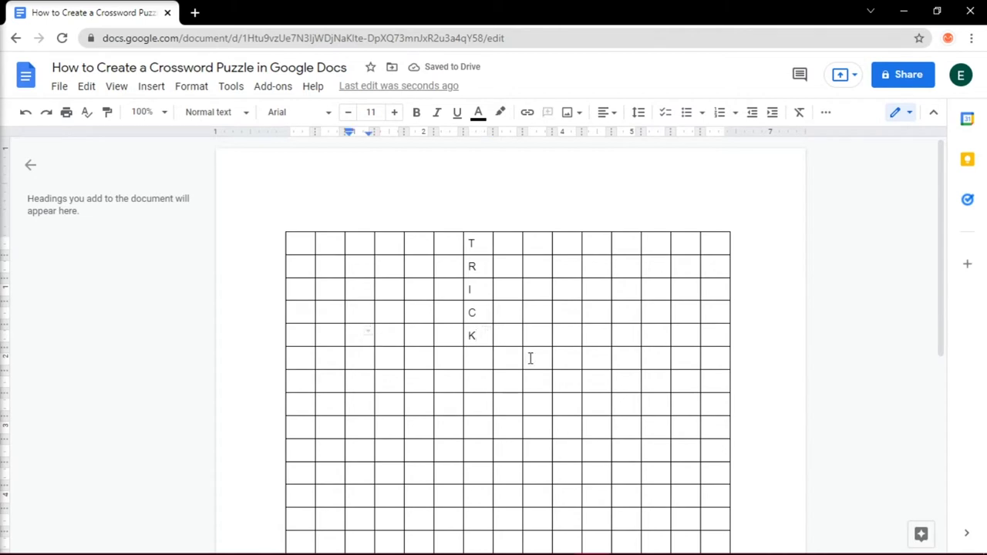
{"action": "type", "text": "P"}
{"action": "double_click", "coordinate": [389, 334]}
{"action": "type", "text": "U"}
{"action": "key", "text": "Tab"}
{"action": "type", "text": "M"}
{"action": "key", "text": "Tab"}
{"action": "type", "text": "P"}
{"action": "left_click", "coordinate": [503, 333]}
{"action": "type", "text": "I"}
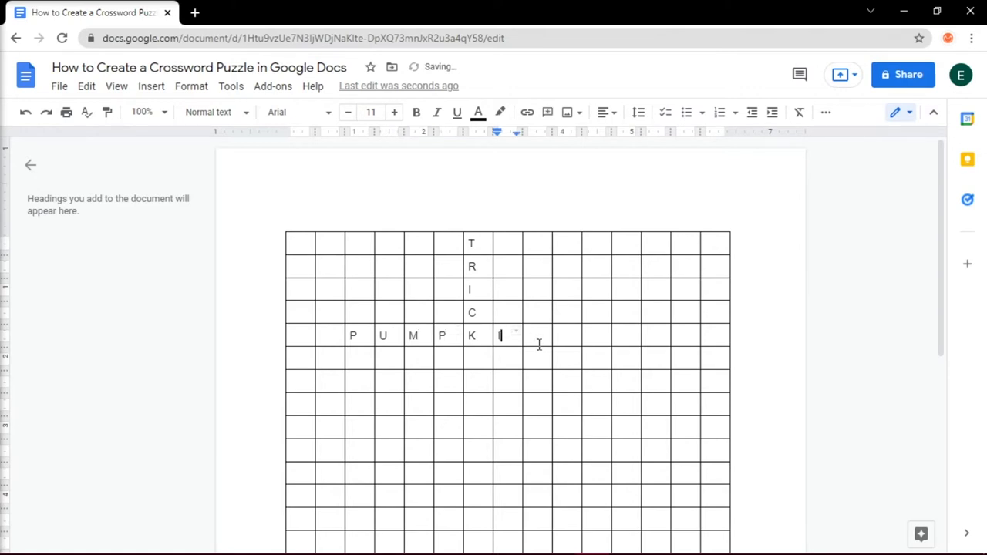
{"action": "left_click", "coordinate": [537, 339]}
{"action": "type", "text": "N"}
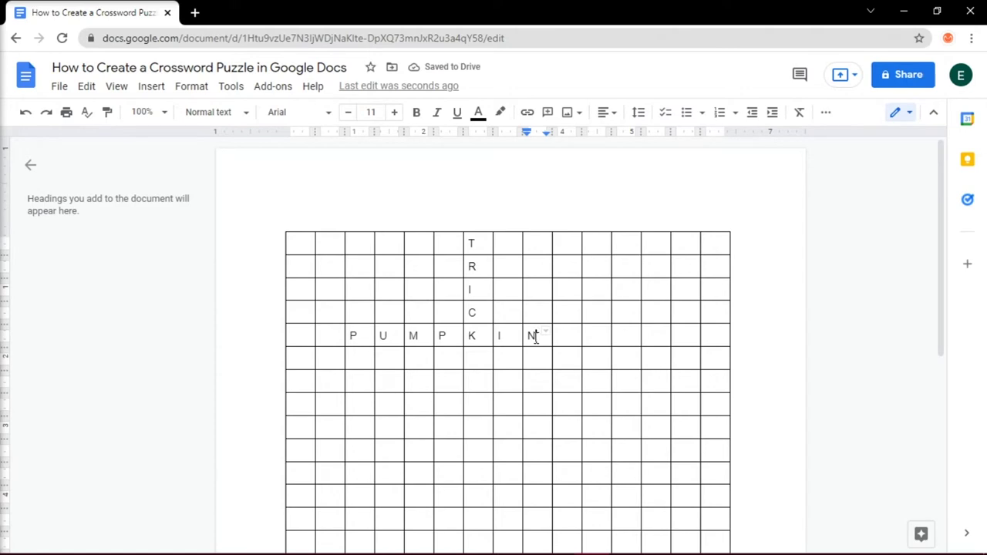
Spell PIRATE down the third column, starting from the P of PUMPKIN.
{"action": "left_click", "coordinate": [357, 358]}
{"action": "type", "text": "I"}
{"action": "key", "text": "Down"}
{"action": "type", "text": "R"}
{"action": "key", "text": "Down"}
{"action": "type", "text": "A"}
{"action": "key", "text": "Down"}
{"action": "type", "text": "T"}
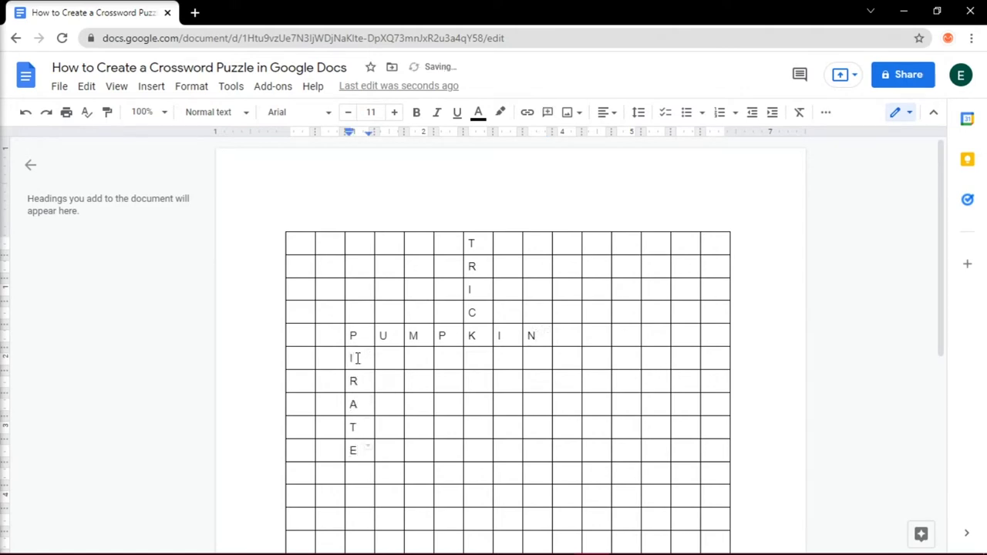
Enter MONSTER down the ninth column from the third row, sharing the N of PUMPKIN.
{"action": "left_click", "coordinate": [541, 249]}
{"action": "key", "text": "Down"}
{"action": "type", "text": "M"}
{"action": "key", "text": "Down"}
{"action": "type", "text": "O"}
{"action": "key", "text": "Down"}
{"action": "key", "text": "Down"}
{"action": "type", "text": "S"}
{"action": "key", "text": "Down"}
{"action": "type", "text": "T"}
Enter LANTERN across the eighth row from the fifth column, sharing the E of MONSTER.
{"action": "key", "text": "Right"}
{"action": "type", "text": "A"}
{"action": "key", "text": "BackSpace"}
{"action": "key", "text": "Left"}
{"action": "key", "text": "BackSpace"}
{"action": "key", "text": "Left"}
{"action": "type", "text": "L"}
{"action": "key", "text": "Right"}
{"action": "type", "text": "A"}
{"action": "key", "text": "Right"}
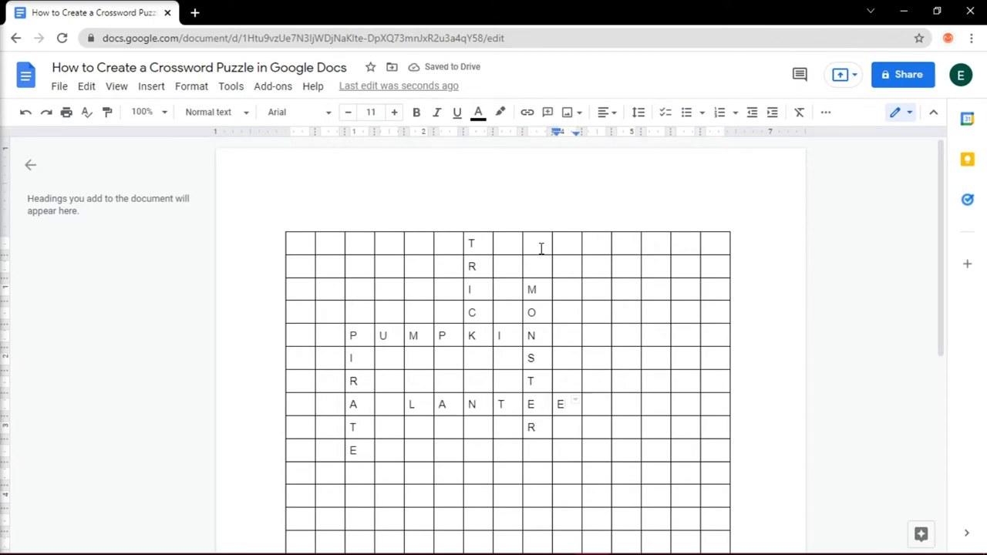
{"action": "key", "text": "Left"}
{"action": "key", "text": "BackSpace"}
{"action": "type", "text": "R"}
{"action": "key", "text": "Right"}
{"action": "type", "text": "N"}
Enter CANDY down the eleventh column, sharing the final N of LANTERN.
{"action": "key", "text": "Up"}
{"action": "key", "text": "Up"}
{"action": "key", "text": "Up"}
{"action": "type", "text": "C"}
{"action": "key", "text": "Down"}
{"action": "type", "text": "A"}
{"action": "key", "text": "BackSpace"}
{"action": "type", "text": "C"}
{"action": "key", "text": "Up"}
{"action": "key", "text": "BackSpace"}
{"action": "key", "text": "Down"}
{"action": "key", "text": "Down"}
{"action": "type", "text": "A"}
{"action": "key", "text": "Down"}
{"action": "key", "text": "Down"}
{"action": "type", "text": "D"}
{"action": "key", "text": "Down"}
{"action": "type", "text": "Y"}
Add W and L after the O of MONSTER to spell OWL across the fourth row.
{"action": "left_click", "coordinate": [571, 312]}
{"action": "type", "text": "W"}
{"action": "key", "text": "Right"}
{"action": "type", "text": "L"}
Format all the crossword letters as centred, bold, 12-point text.
{"action": "left_click_drag", "start_coordinate": [358, 243], "coordinate": [593, 457]}
{"action": "left_click", "coordinate": [586, 113]}
{"action": "left_click", "coordinate": [547, 140]}
{"action": "left_click", "coordinate": [418, 114]}
{"action": "left_click", "coordinate": [394, 113]}
{"action": "left_click", "coordinate": [590, 296]}
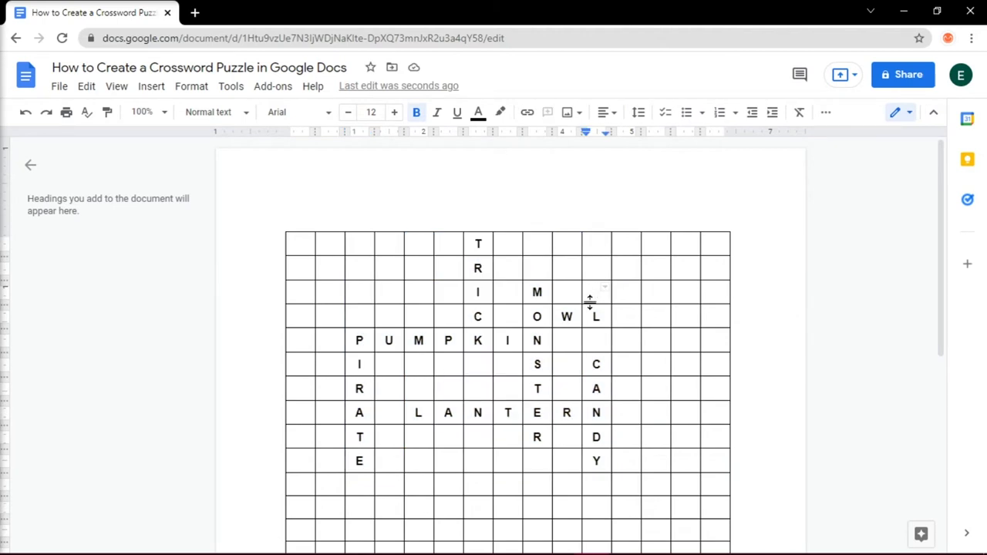
Fill the empty cells in the first four rows and first six columns with black.
{"action": "left_click_drag", "start_coordinate": [306, 244], "coordinate": [443, 318]}
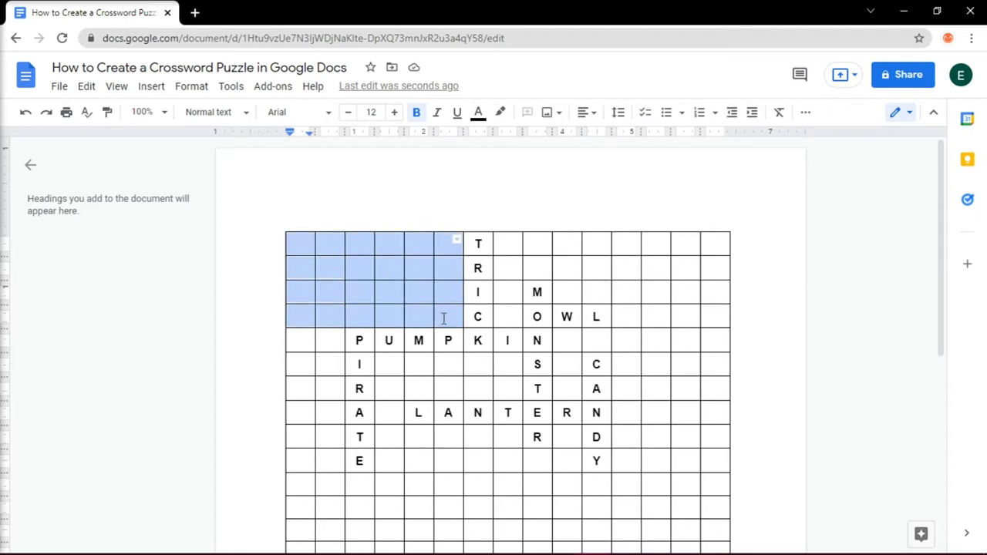
{"action": "left_click", "coordinate": [805, 112]}
{"action": "left_click", "coordinate": [728, 139]}
{"action": "left_click", "coordinate": [733, 213]}
{"action": "left_click", "coordinate": [453, 317]}
Fill the empty cells of the first two rows after TRICK with black.
{"action": "left_click_drag", "start_coordinate": [514, 243], "coordinate": [715, 269]}
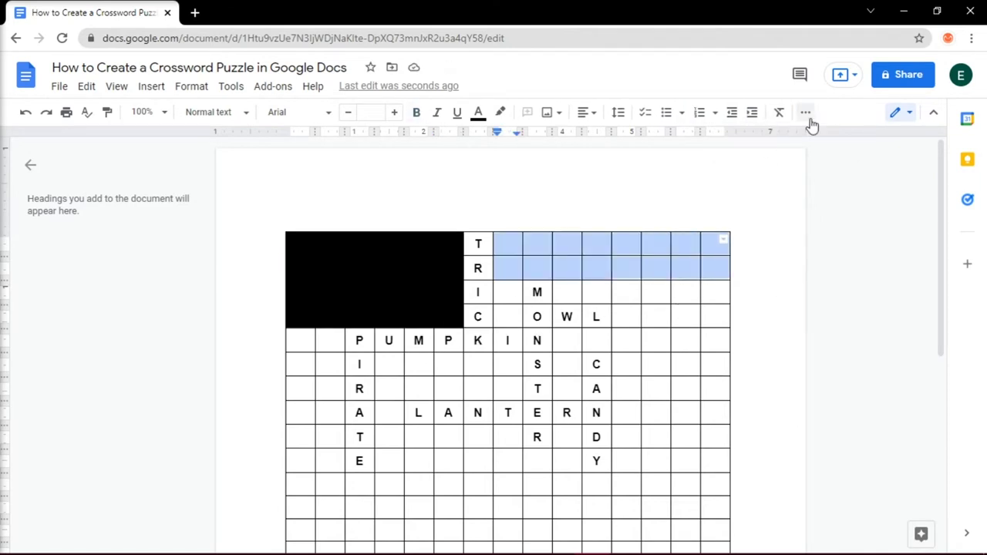
{"action": "left_click", "coordinate": [826, 112]}
{"action": "left_click", "coordinate": [729, 139]}
{"action": "left_click", "coordinate": [733, 212]}
{"action": "left_click", "coordinate": [761, 289]}
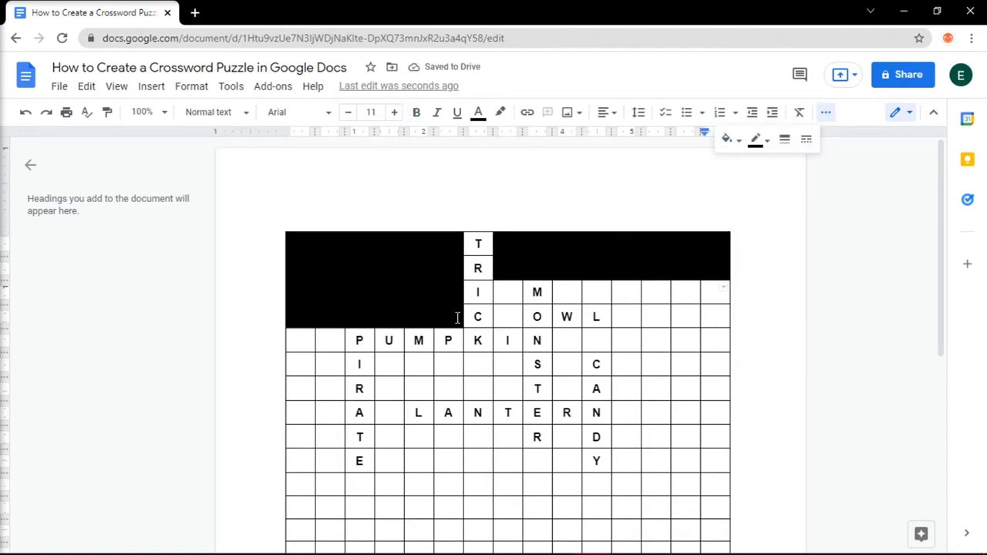
Undo both black cell fills.
{"action": "key", "text": "ctrl+z"}
{"action": "key", "text": "ctrl+z"}
Make the inner borders white for the empty cells in the first four rows and first six columns.
{"action": "left_click", "coordinate": [302, 243]}
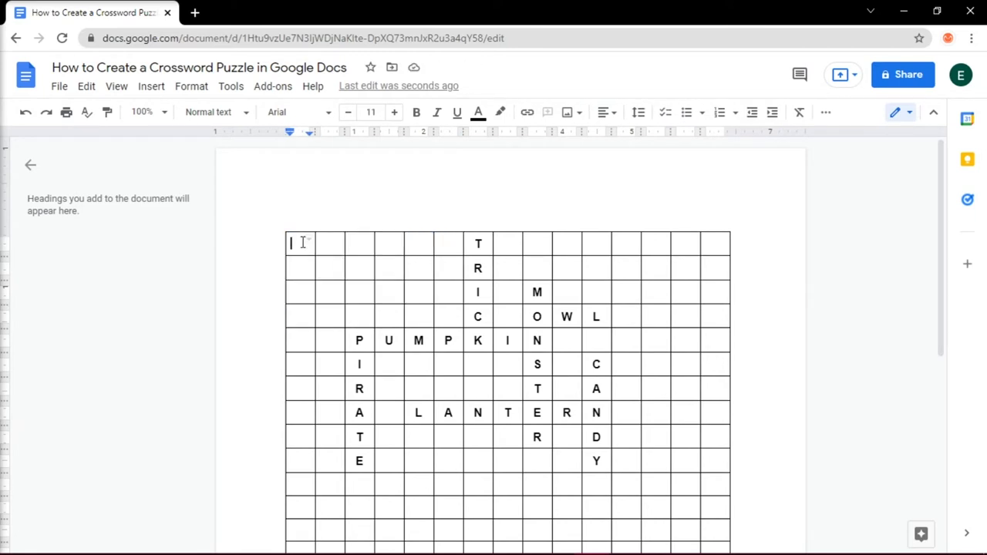
{"action": "left_click_drag", "start_coordinate": [302, 243], "coordinate": [448, 311]}
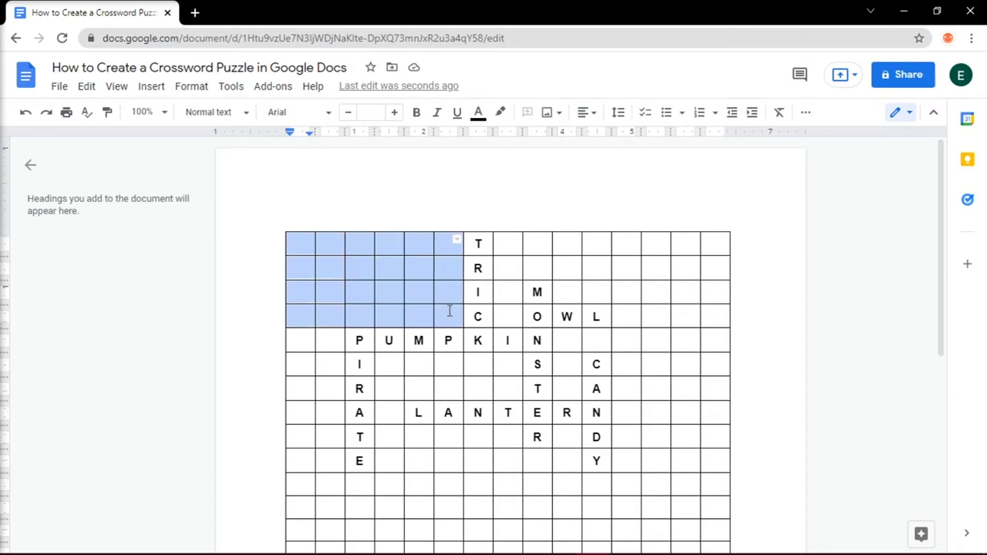
{"action": "left_click", "coordinate": [457, 239]}
{"action": "left_click", "coordinate": [441, 193]}
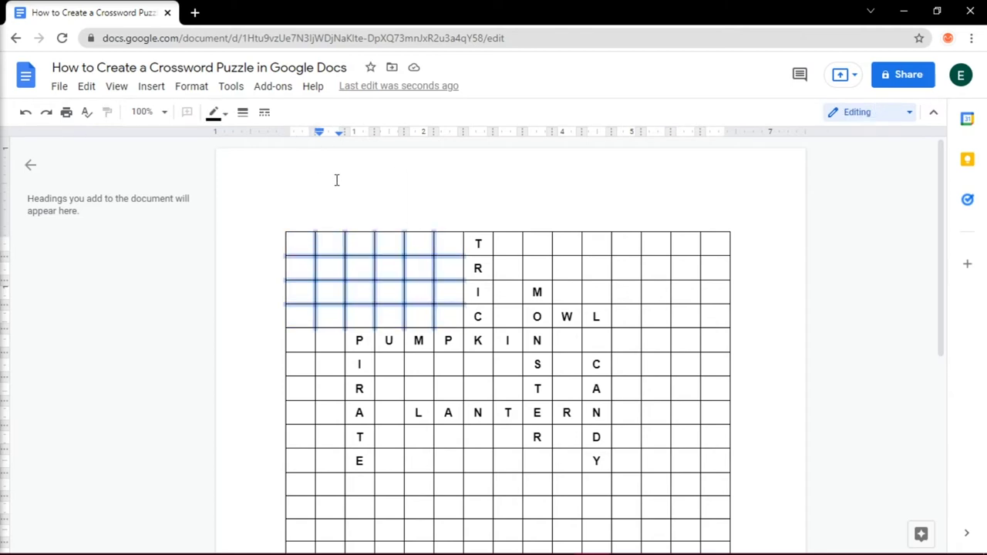
{"action": "left_click", "coordinate": [216, 112]}
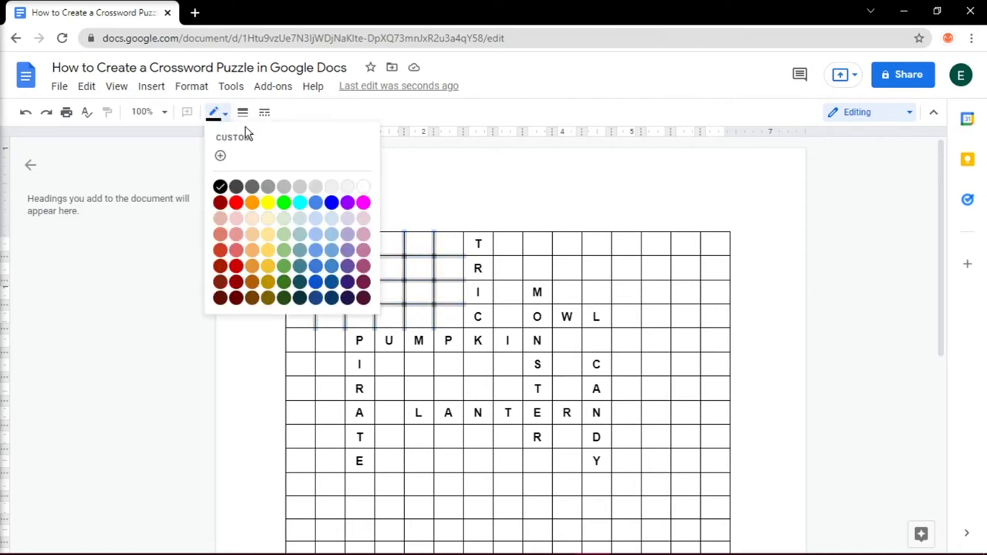
{"action": "left_click", "coordinate": [360, 191]}
{"action": "left_click", "coordinate": [447, 260]}
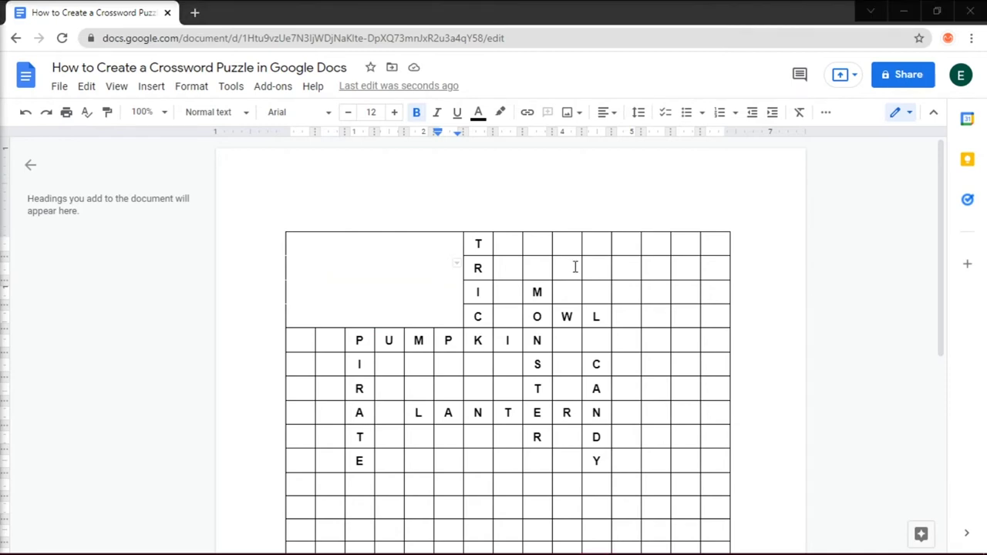
Make the inner borders white for the empty cells of the first two rows after TRICK.
{"action": "left_click_drag", "start_coordinate": [508, 246], "coordinate": [719, 266]}
{"action": "left_click", "coordinate": [723, 242]}
{"action": "left_click", "coordinate": [747, 264]}
{"action": "left_click", "coordinate": [217, 112]}
{"action": "left_click", "coordinate": [371, 138]}
Make the inner borders white for the four empty cells in the eighth column above the I of PUMPKIN.
{"action": "left_click_drag", "start_coordinate": [506, 245], "coordinate": [508, 316]}
{"action": "left_click", "coordinate": [515, 244]}
{"action": "left_click", "coordinate": [540, 263]}
{"action": "left_click", "coordinate": [512, 245]}
{"action": "left_click_drag", "start_coordinate": [512, 245], "coordinate": [508, 316]}
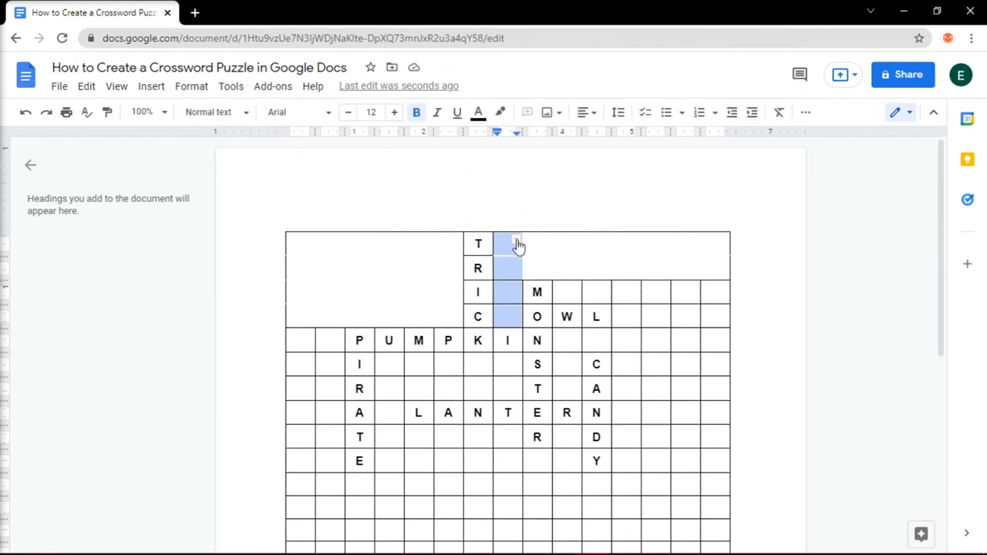
{"action": "left_click", "coordinate": [515, 244]}
{"action": "left_click", "coordinate": [498, 184]}
{"action": "left_click", "coordinate": [213, 114]}
{"action": "left_click", "coordinate": [371, 139]}
Make the inner borders white for the empty cells in rows two and three from the tenth column to the last.
{"action": "left_click_drag", "start_coordinate": [566, 268], "coordinate": [717, 291]}
{"action": "left_click", "coordinate": [722, 263]}
{"action": "left_click", "coordinate": [706, 207]}
{"action": "left_click", "coordinate": [217, 112]}
{"action": "left_click", "coordinate": [363, 186]}
Make the inner borders white for the empty cells in the last four columns, from row three to row ten.
{"action": "left_click_drag", "start_coordinate": [628, 317], "coordinate": [720, 458]}
{"action": "left_click", "coordinate": [723, 312]}
{"action": "key", "text": "ctrl+z"}
{"action": "left_click", "coordinate": [723, 288]}
{"action": "left_click", "coordinate": [707, 232]}
{"action": "left_click", "coordinate": [216, 112]}
{"action": "left_click", "coordinate": [363, 185]}
Delete the five empty rows at the end of the table.
{"action": "scroll", "coordinate": [295, 416], "scroll_direction": "down", "scroll_amount": 1}
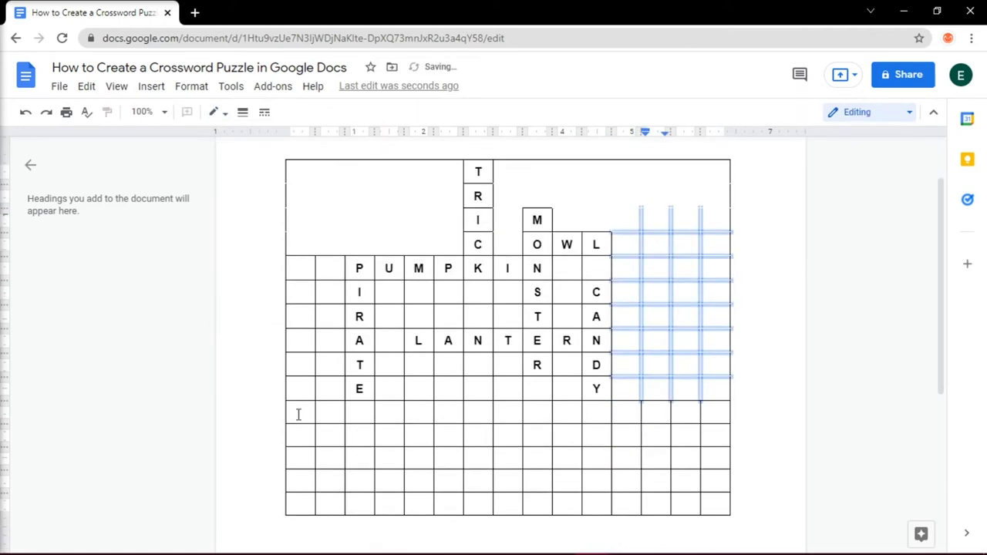
{"action": "left_click_drag", "start_coordinate": [300, 412], "coordinate": [704, 498]}
{"action": "right_click", "coordinate": [704, 498]}
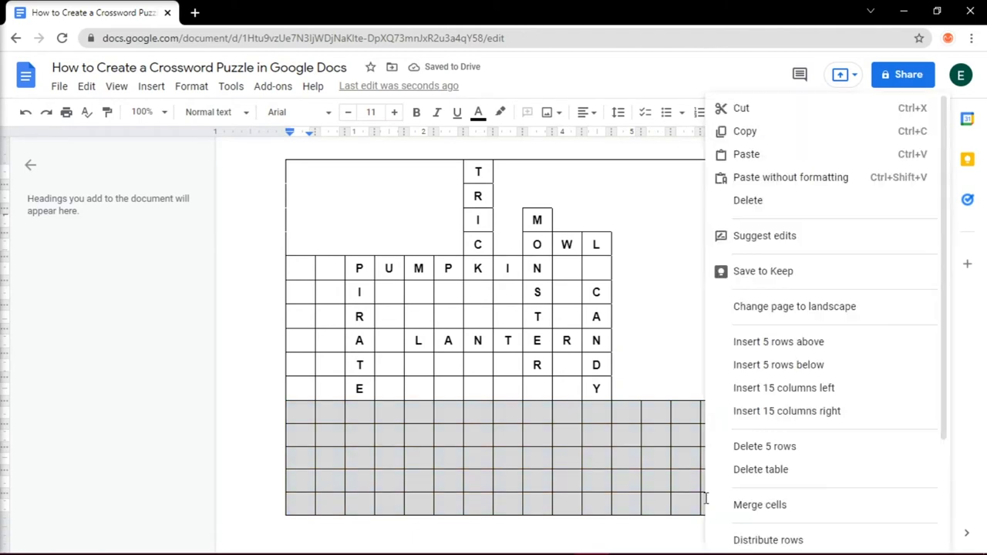
{"action": "left_click", "coordinate": [740, 442]}
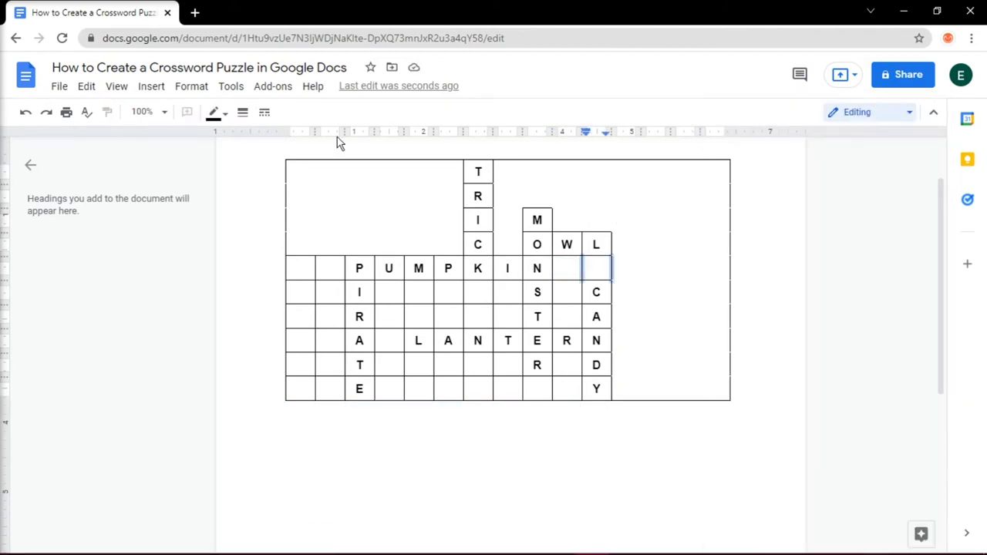
Make the inner borders white for the empty cells above and below the R of LANTERN, between MONSTER and CANDY.
{"action": "left_click_drag", "start_coordinate": [576, 318], "coordinate": [577, 269]}
{"action": "left_click", "coordinate": [577, 269]}
{"action": "left_click", "coordinate": [216, 113]}
{"action": "left_click", "coordinate": [367, 143]}
{"action": "left_click_drag", "start_coordinate": [566, 365], "coordinate": [571, 389]}
{"action": "left_click", "coordinate": [576, 383]}
{"action": "left_click", "coordinate": [216, 112]}
{"action": "left_click", "coordinate": [367, 144]}
Make the inner borders white for the empty cells in the bottom two rows between PIRATE and CANDY.
{"action": "left_click_drag", "start_coordinate": [389, 390], "coordinate": [567, 390]}
{"action": "left_click", "coordinate": [576, 383]}
{"action": "left_click", "coordinate": [558, 327]}
{"action": "left_click", "coordinate": [217, 112]}
{"action": "left_click", "coordinate": [364, 187]}
{"action": "left_click_drag", "start_coordinate": [390, 390], "coordinate": [515, 367]}
{"action": "left_click", "coordinate": [516, 360]}
{"action": "left_click", "coordinate": [217, 113]}
{"action": "left_click", "coordinate": [364, 187]}
Make the inner borders white for the empty cells between PUMPKIN and LANTERN and down the fourth column beside PIRATE.
{"action": "left_click_drag", "start_coordinate": [389, 291], "coordinate": [508, 317]}
{"action": "left_click", "coordinate": [217, 113]}
{"action": "left_click", "coordinate": [363, 188]}
{"action": "left_click_drag", "start_coordinate": [389, 292], "coordinate": [390, 365]}
{"action": "left_click", "coordinate": [397, 287]}
{"action": "left_click", "coordinate": [217, 112]}
{"action": "left_click", "coordinate": [363, 188]}
Make the inner borders white for the empty cells in the first two columns, from row five to row ten.
{"action": "left_click_drag", "start_coordinate": [307, 266], "coordinate": [332, 389]}
{"action": "left_click", "coordinate": [213, 112]}
{"action": "left_click", "coordinate": [362, 193]}
{"action": "left_click", "coordinate": [694, 332]}
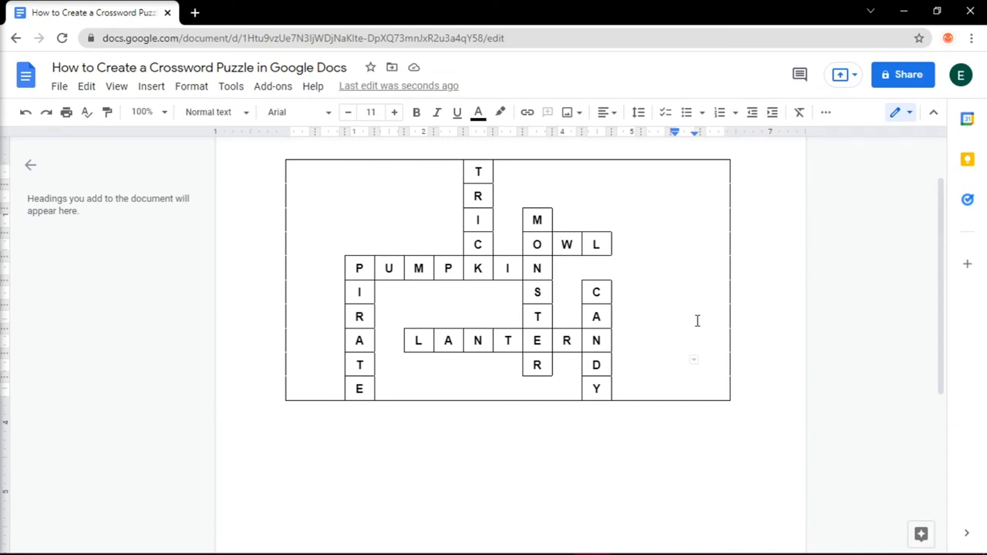
Number the starting letters: 1 for TRICK, 2 for MONSTER, 3 for OWL, 4 for PUMPKIN and PIRATE, 5 for CANDY, 6 for LANTERN.
{"action": "left_click", "coordinate": [471, 172]}
{"action": "type", "text": "1"}
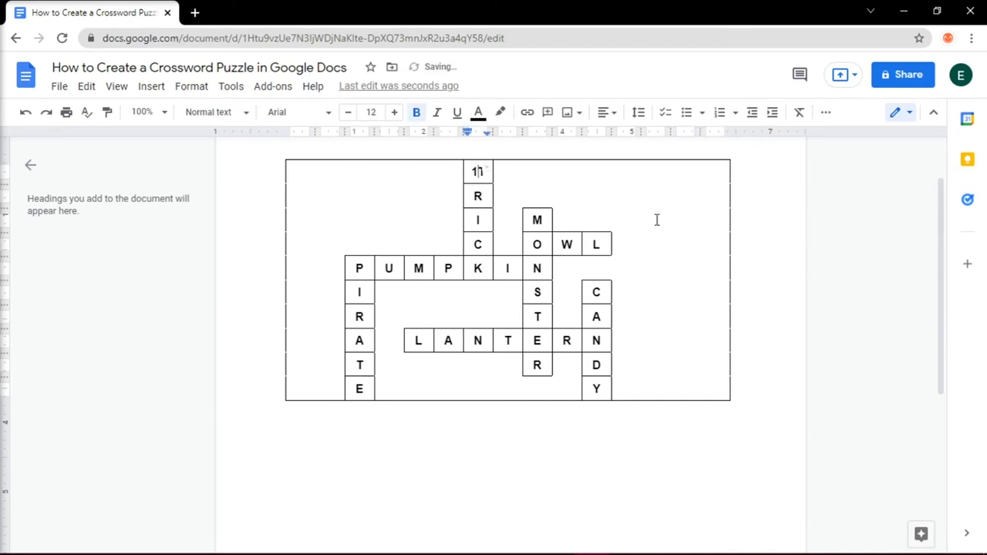
{"action": "left_click", "coordinate": [530, 220]}
{"action": "type", "text": "2"}
{"action": "left_click", "coordinate": [531, 244]}
{"action": "type", "text": "3"}
{"action": "left_click", "coordinate": [353, 268]}
{"action": "type", "text": "4"}
{"action": "left_click", "coordinate": [591, 291]}
{"action": "type", "text": "5"}
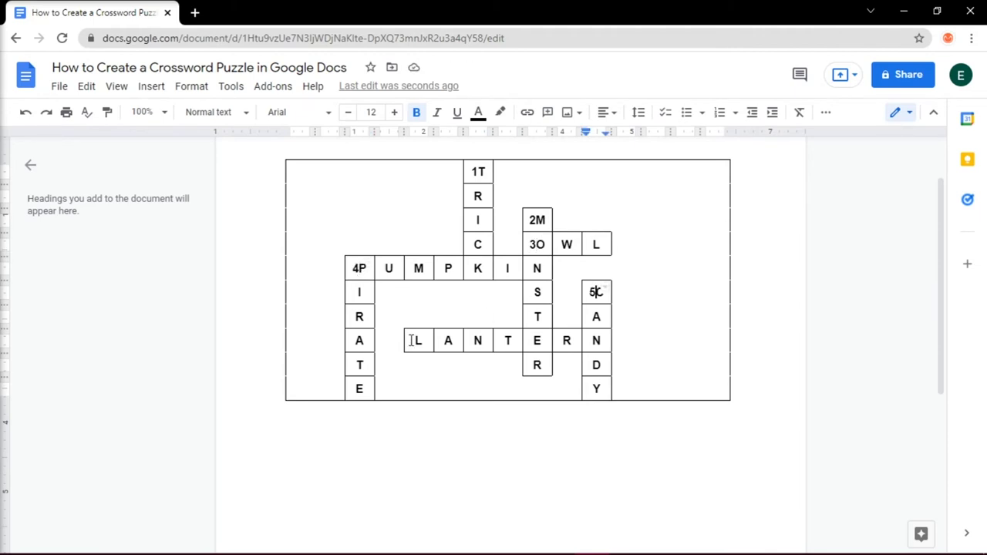
{"action": "left_click", "coordinate": [412, 340]}
{"action": "type", "text": "6"}
Format the clue numbers 1 to 6 in the crossword cells as superscript.
{"action": "left_click_drag", "start_coordinate": [472, 171], "coordinate": [480, 172]}
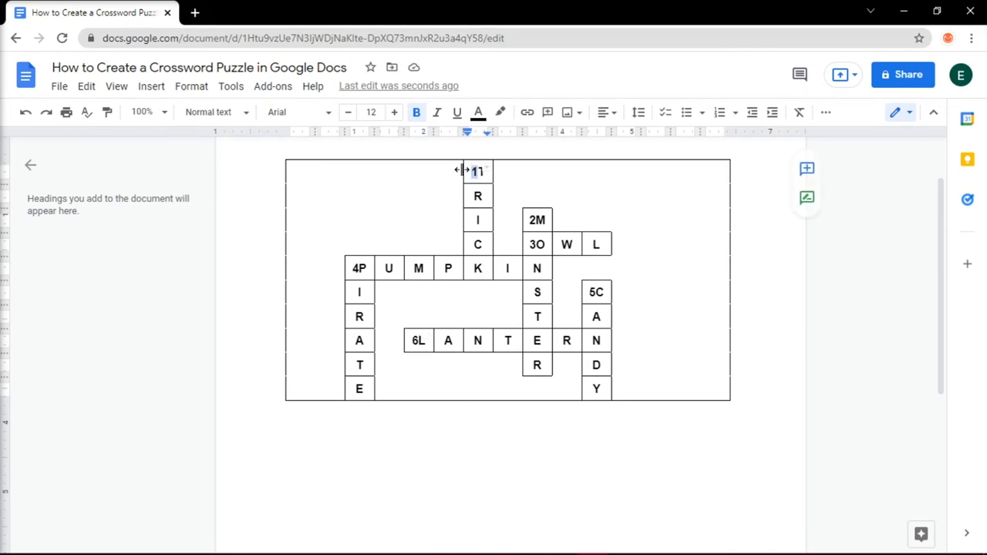
{"action": "left_click", "coordinate": [191, 86]}
{"action": "mouse_move", "coordinate": [209, 110]}
{"action": "left_click", "coordinate": [414, 212]}
{"action": "left_click_drag", "start_coordinate": [477, 173], "coordinate": [472, 173]}
{"action": "key", "text": "ctrl+period"}
{"action": "key", "text": "ctrl+period"}
{"action": "left_click_drag", "start_coordinate": [536, 221], "coordinate": [530, 244]}
{"action": "key", "text": "ctrl+period"}
{"action": "left_click_drag", "start_coordinate": [596, 291], "coordinate": [591, 290]}
{"action": "key", "text": "ctrl+period"}
{"action": "left_click_drag", "start_coordinate": [410, 340], "coordinate": [413, 342]}
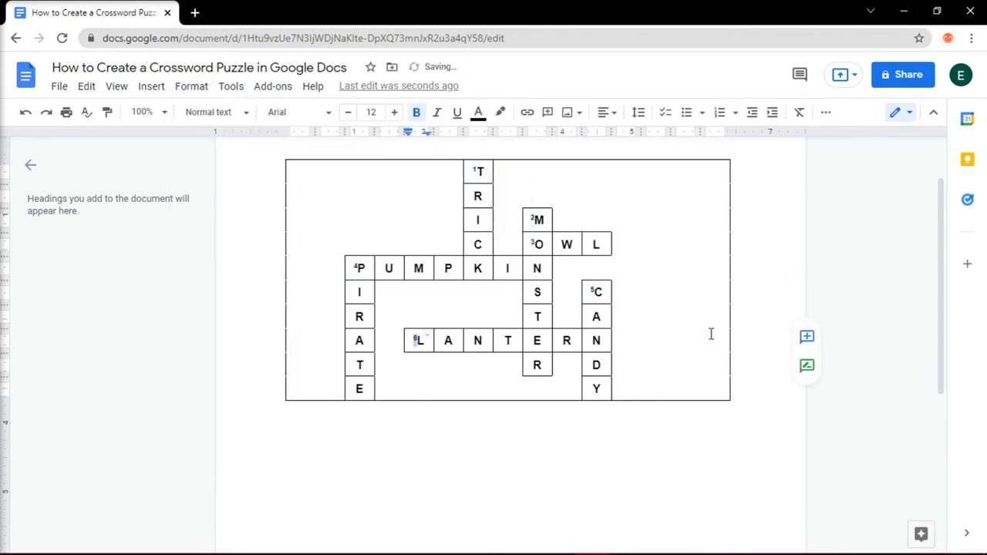
{"action": "left_click", "coordinate": [647, 333]}
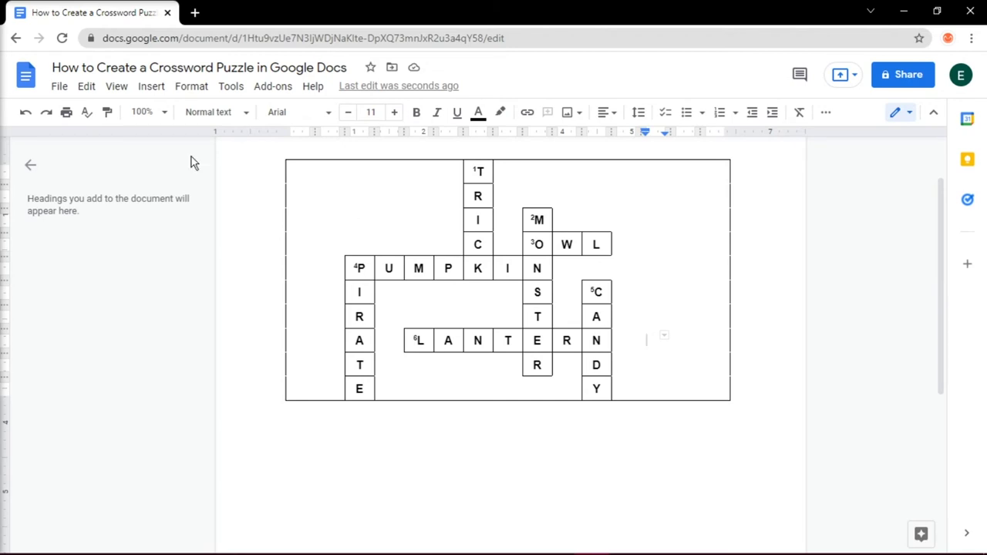
Insert a table with two columns and five rows below the crossword for the clues.
{"action": "left_click", "coordinate": [148, 88]}
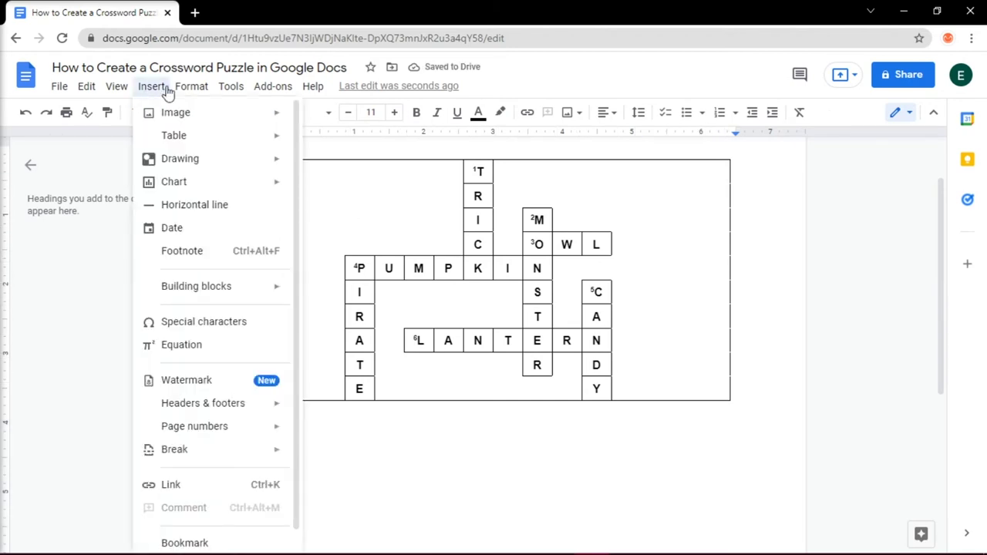
{"action": "mouse_move", "coordinate": [177, 136]}
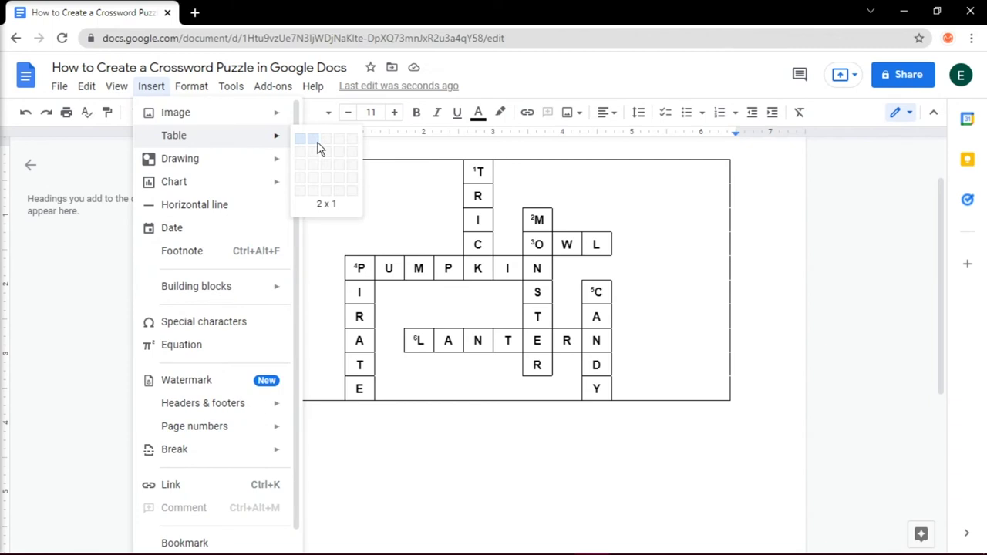
{"action": "left_click", "coordinate": [314, 193]}
{"action": "scroll", "coordinate": [619, 347], "scroll_direction": "down", "scroll_amount": 2}
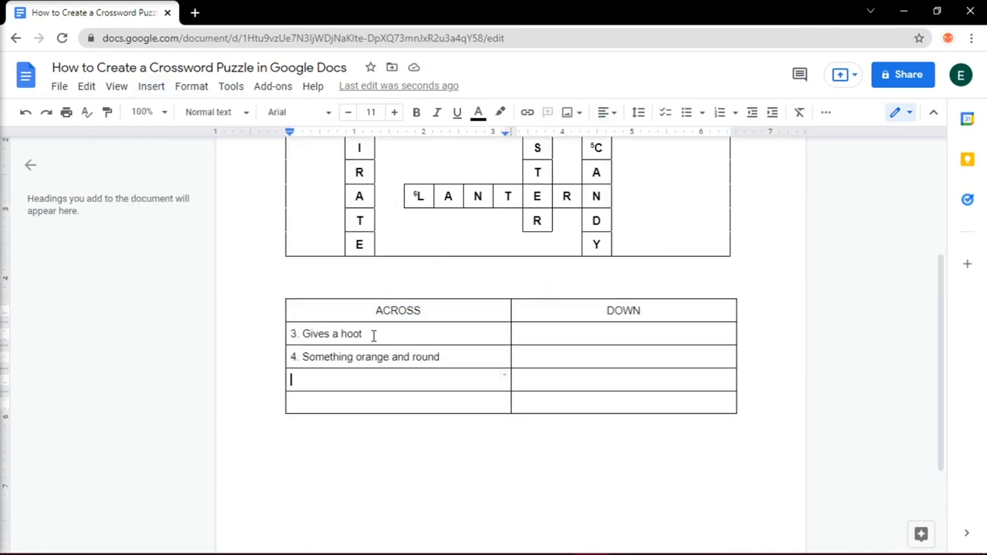
Enter the clue "6. Lights the night" under ACROSS and "1. The opposite of treat" as the first clue under DOWN.
{"action": "scroll", "coordinate": [372, 334], "scroll_direction": "up", "scroll_amount": 1}
{"action": "type", "text": "6. Lights the night"}
{"action": "left_click", "coordinate": [553, 406]}
{"action": "type", "text": "1. The opposite of treat"}
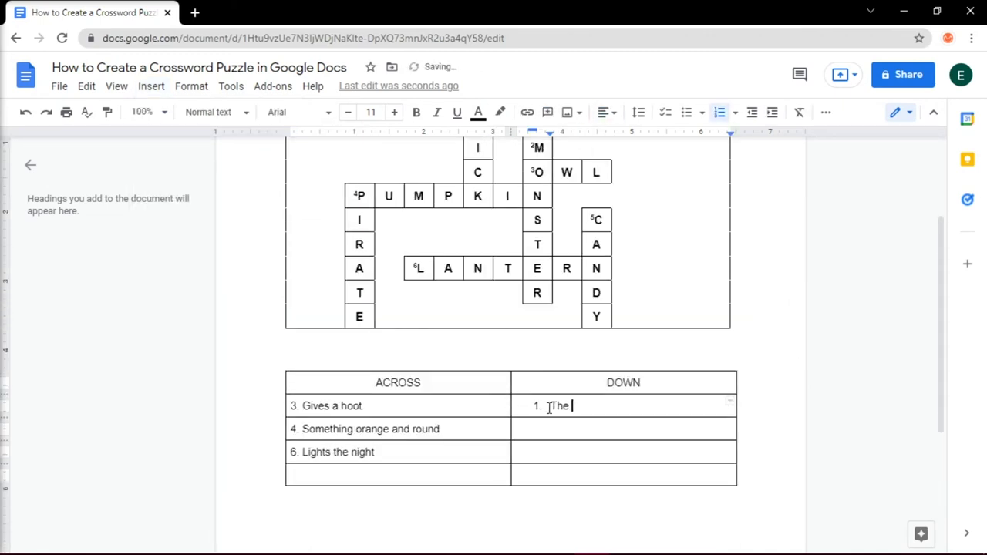
Add the down clues "2. Goes bump in the night", "4. Sails the seven seas" and "5. Something sweet".
{"action": "left_click", "coordinate": [550, 429]}
{"action": "type", "text": "2. Goes bump in the night"}
{"action": "key", "text": "Down"}
{"action": "type", "text": "4. Sails the seven seas"}
{"action": "key", "text": "Down"}
{"action": "type", "text": "5. Something sweet"}
Align the clue numbers at the left edge of their cells with spaced clue text, and make the ACROSS and DOWN headings bold.
{"action": "left_click", "coordinate": [537, 406]}
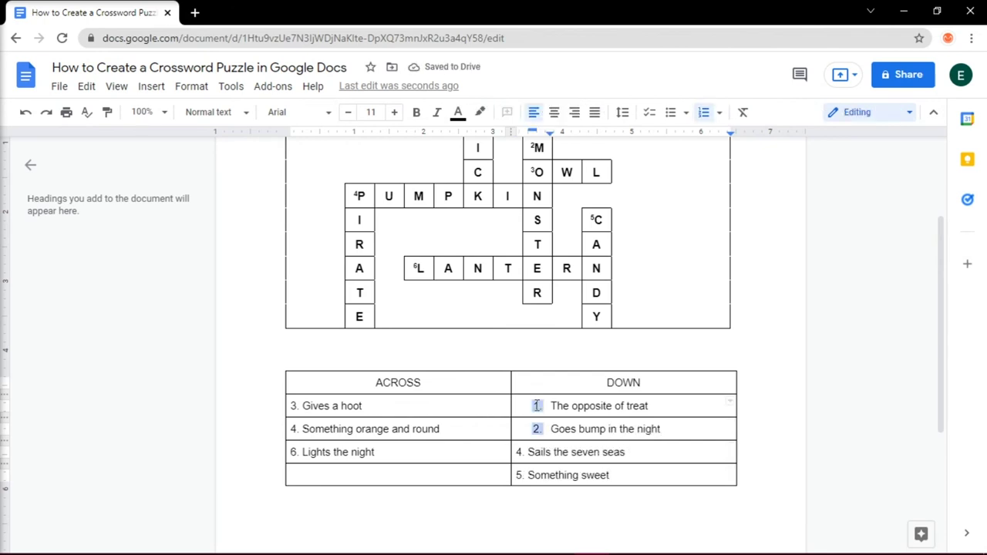
{"action": "left_click_drag", "start_coordinate": [533, 130], "coordinate": [515, 130]}
{"action": "left_click", "coordinate": [537, 429]}
{"action": "left_click_drag", "start_coordinate": [533, 130], "coordinate": [515, 134]}
{"action": "key", "text": "ctrl+z"}
{"action": "left_click", "coordinate": [527, 453]}
{"action": "left_click", "coordinate": [527, 475]}
{"action": "left_click_drag", "start_coordinate": [375, 383], "coordinate": [592, 384]}
{"action": "key", "text": "ctrl+b"}
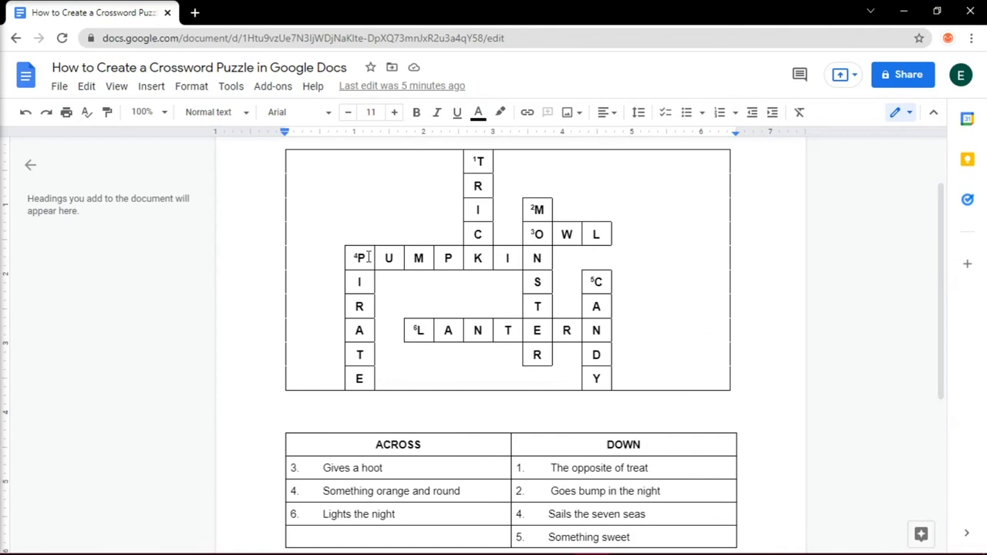
Delete the letters of PIRATE from its cells, keeping the clue number 4.
{"action": "left_click", "coordinate": [370, 256]}
{"action": "key", "text": "BackSpace"}
{"action": "left_click", "coordinate": [365, 308]}
{"action": "key", "text": "BackSpace"}
Delete the letters of LANTERN from its cells, keeping the clue number 6.
{"action": "left_click", "coordinate": [605, 332]}
{"action": "key", "text": "BackSpace"}
{"action": "key", "text": "Left"}
{"action": "key", "text": "BackSpace"}
{"action": "key", "text": "Left"}
{"action": "key", "text": "BackSpace"}
{"action": "key", "text": "Left"}
{"action": "key", "text": "BackSpace"}
{"action": "key", "text": "Left"}
{"action": "key", "text": "BackSpace"}
{"action": "key", "text": "Left"}
{"action": "key", "text": "BackSpace"}
{"action": "key", "text": "Left"}
{"action": "key", "text": "BackSpace"}
Delete the remaining letters of MONSTER from its cells, keeping the clue numbers 2 and 3.
{"action": "left_click", "coordinate": [544, 354]}
{"action": "key", "text": "BackSpace"}
{"action": "key", "text": "Up"}
{"action": "key", "text": "Up"}
{"action": "key", "text": "BackSpace"}
{"action": "key", "text": "Up"}
{"action": "key", "text": "BackSpace"}
{"action": "key", "text": "Up"}
{"action": "key", "text": "BackSpace"}
{"action": "key", "text": "Up"}
{"action": "key", "text": "Up"}
{"action": "key", "text": "BackSpace"}
{"action": "key", "text": "Down"}
{"action": "key", "text": "BackSpace"}
Delete the remaining letters W and L of OWL.
{"action": "key", "text": "Right"}
{"action": "key", "text": "Right"}
{"action": "key", "text": "BackSpace"}
{"action": "key", "text": "Right"}
{"action": "key", "text": "Right"}
{"action": "key", "text": "BackSpace"}
Delete the remaining letters of CANDY from its cells, keeping the clue number 5.
{"action": "left_click", "coordinate": [604, 283]}
{"action": "key", "text": "BackSpace"}
{"action": "key", "text": "Down"}
{"action": "key", "text": "BackSpace"}
{"action": "key", "text": "Down"}
{"action": "key", "text": "Down"}
{"action": "key", "text": "BackSpace"}
{"action": "key", "text": "Down"}
{"action": "key", "text": "BackSpace"}
Delete the remaining letters of PUMPKIN from its cells.
{"action": "left_click", "coordinate": [514, 260]}
{"action": "key", "text": "BackSpace"}
{"action": "key", "text": "Left"}
{"action": "key", "text": "BackSpace"}
{"action": "key", "text": "Left"}
{"action": "key", "text": "BackSpace"}
{"action": "key", "text": "Left"}
{"action": "key", "text": "BackSpace"}
{"action": "key", "text": "Left"}
{"action": "key", "text": "BackSpace"}
Delete the remaining letters of TRICK from its cells, keeping the clue number 1.
{"action": "left_click", "coordinate": [487, 237]}
{"action": "left_click", "coordinate": [487, 236]}
{"action": "key", "text": "BackSpace"}
{"action": "key", "text": "Up"}
{"action": "key", "text": "BackSpace"}
{"action": "key", "text": "Up"}
{"action": "key", "text": "BackSpace"}
{"action": "key", "text": "Up"}
{"action": "key", "text": "BackSpace"}
{"action": "left_click", "coordinate": [736, 406]}
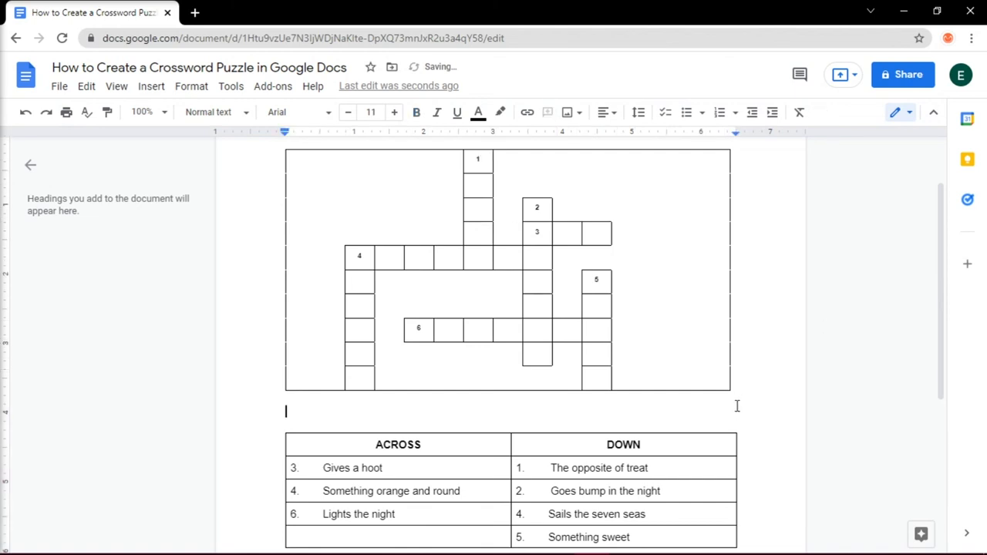